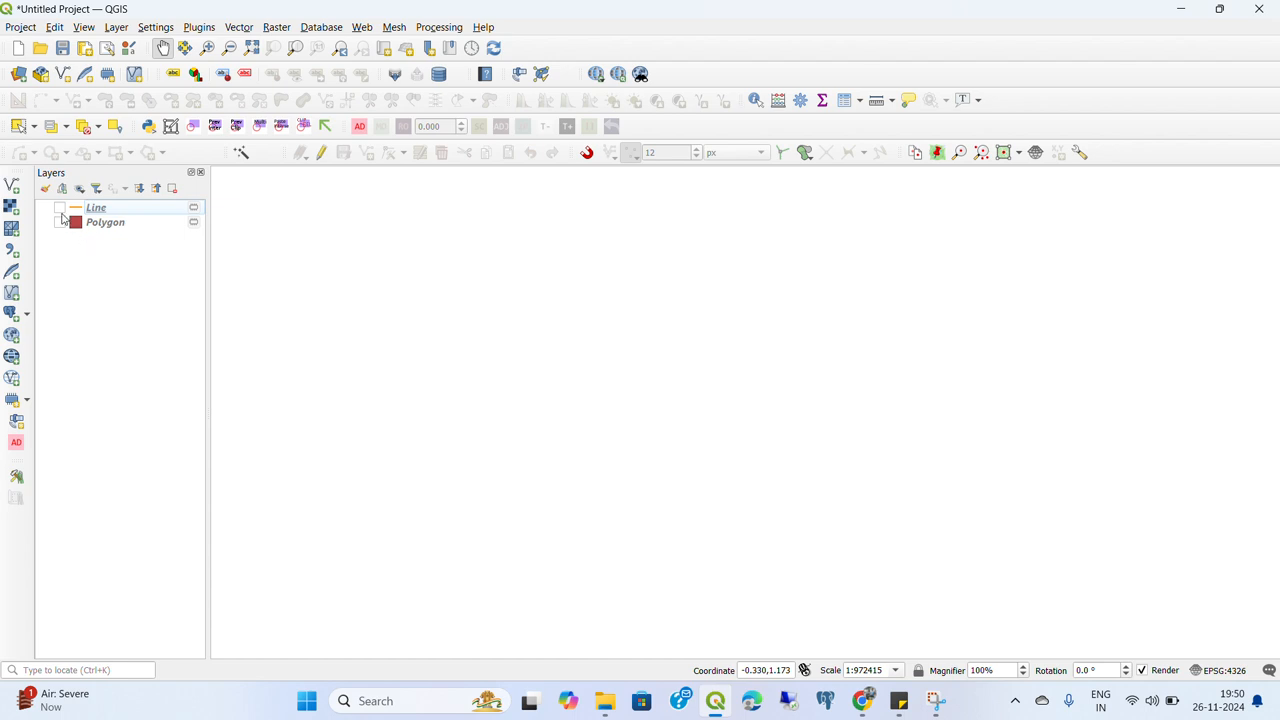
- Make the Line and Polygon layers visible on the map and open the vector Check Geometries tool
{"action": "left_click", "coordinate": [59, 208]}
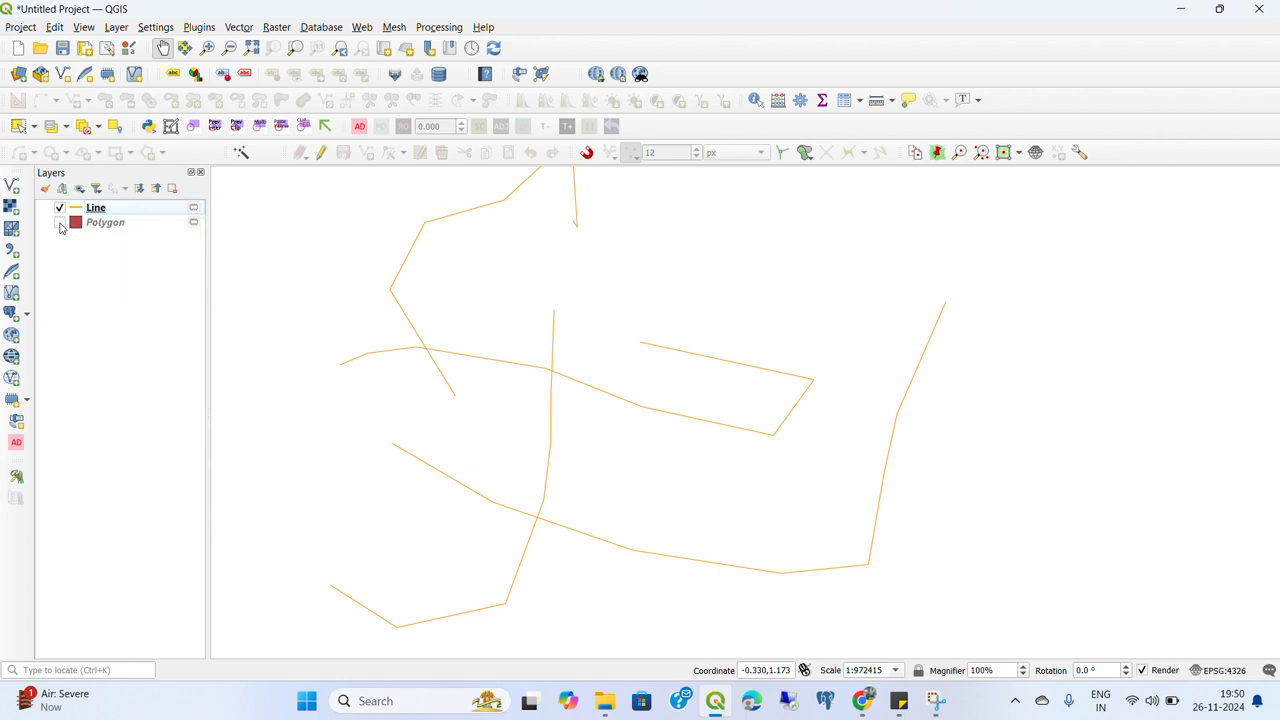
{"action": "left_click", "coordinate": [59, 223]}
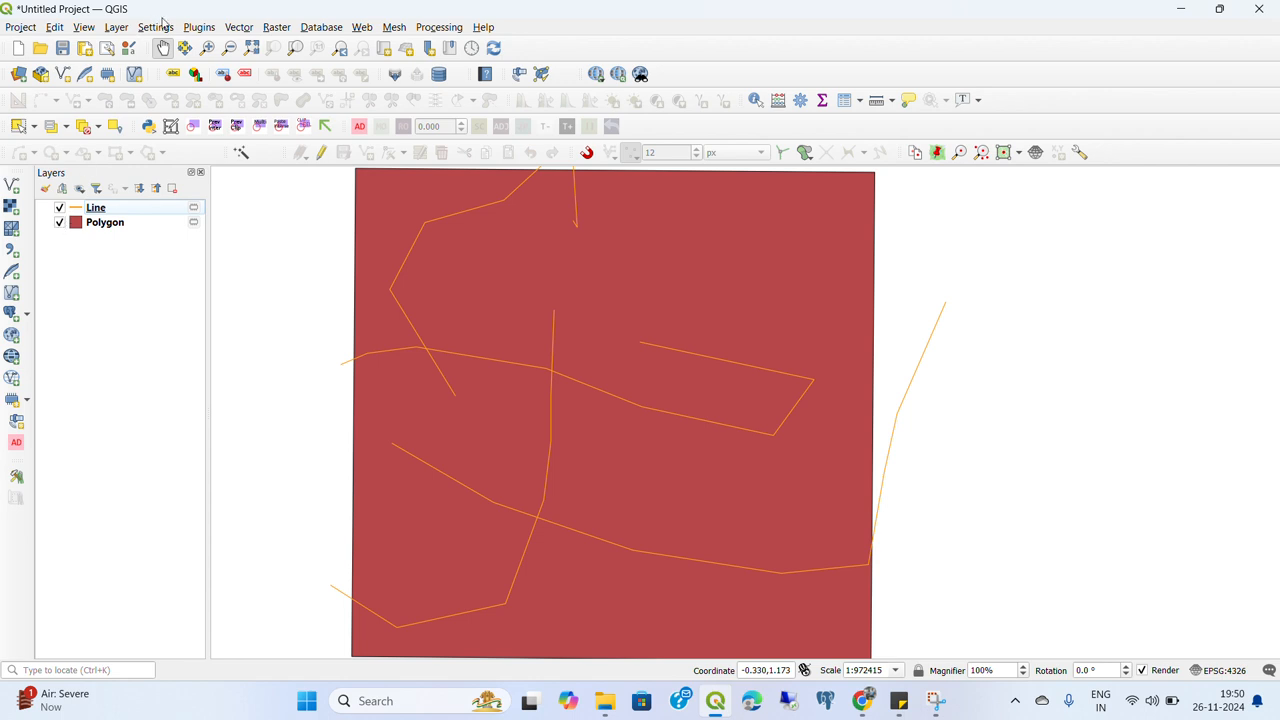
{"action": "left_click", "coordinate": [240, 29]}
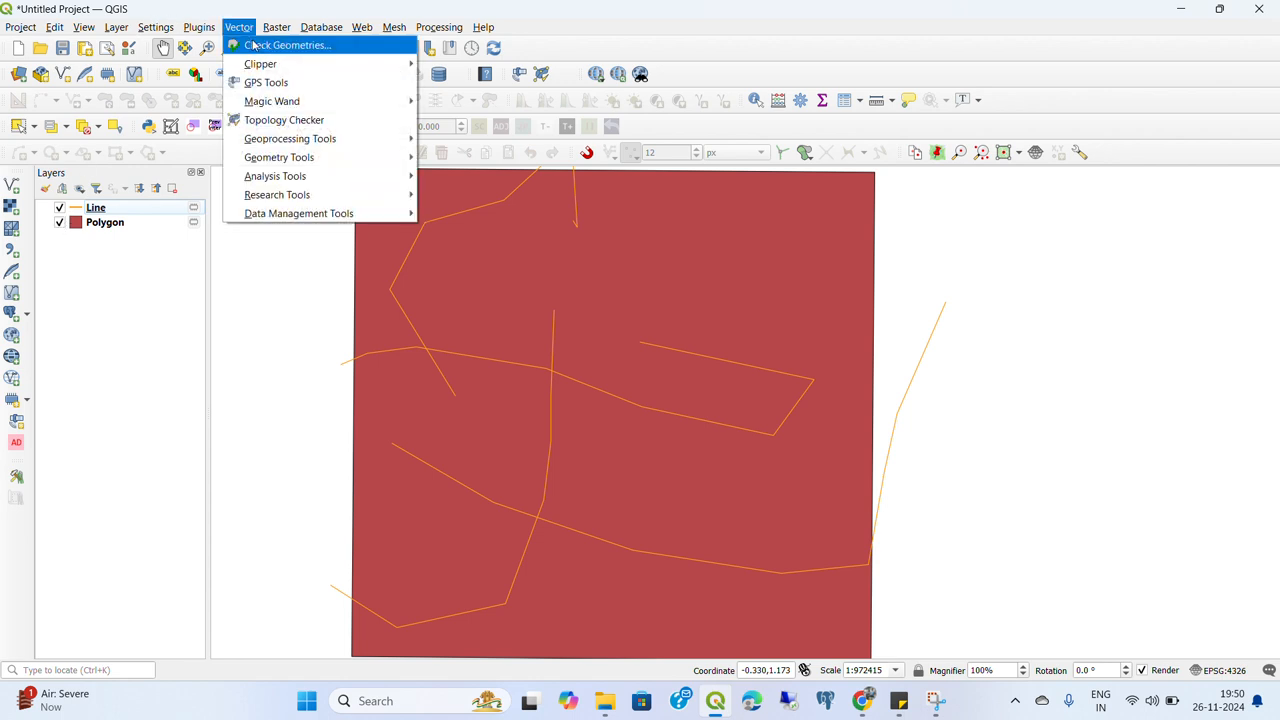
{"action": "left_click", "coordinate": [262, 50]}
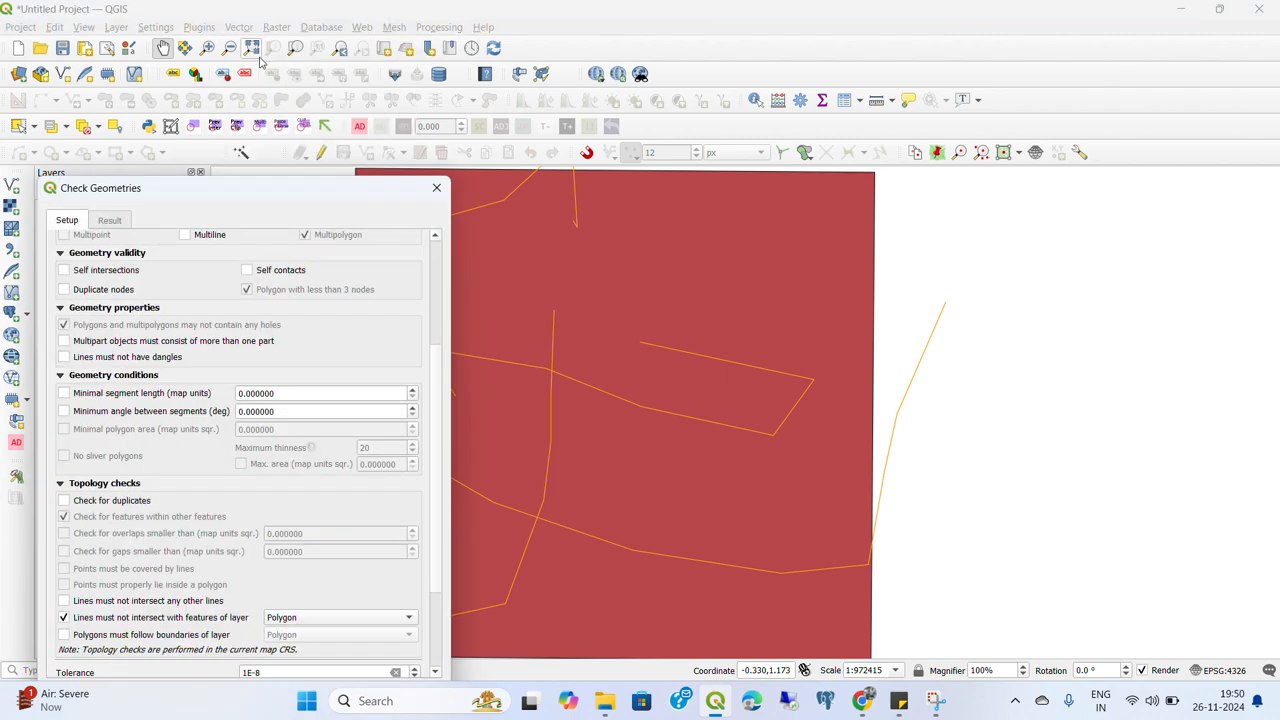
{"action": "left_click_drag", "start_coordinate": [246, 190], "coordinate": [212, 28]}
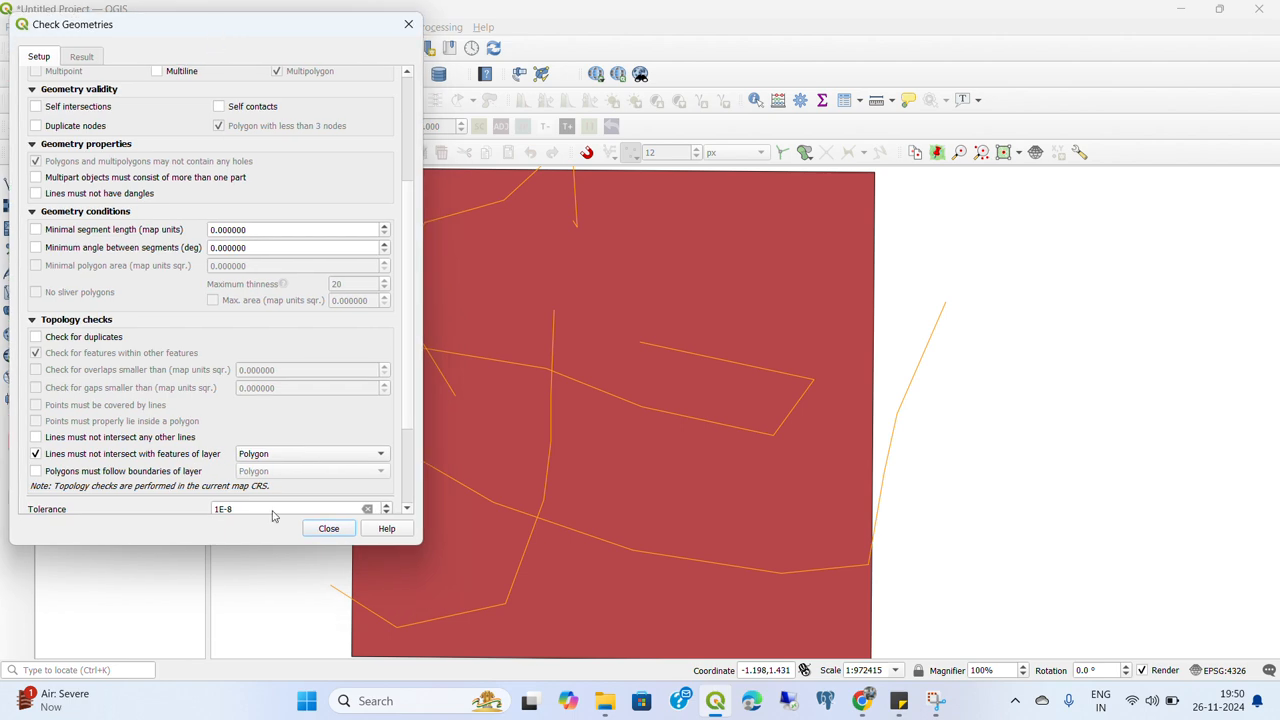
{"action": "left_click_drag", "start_coordinate": [274, 545], "coordinate": [298, 664]}
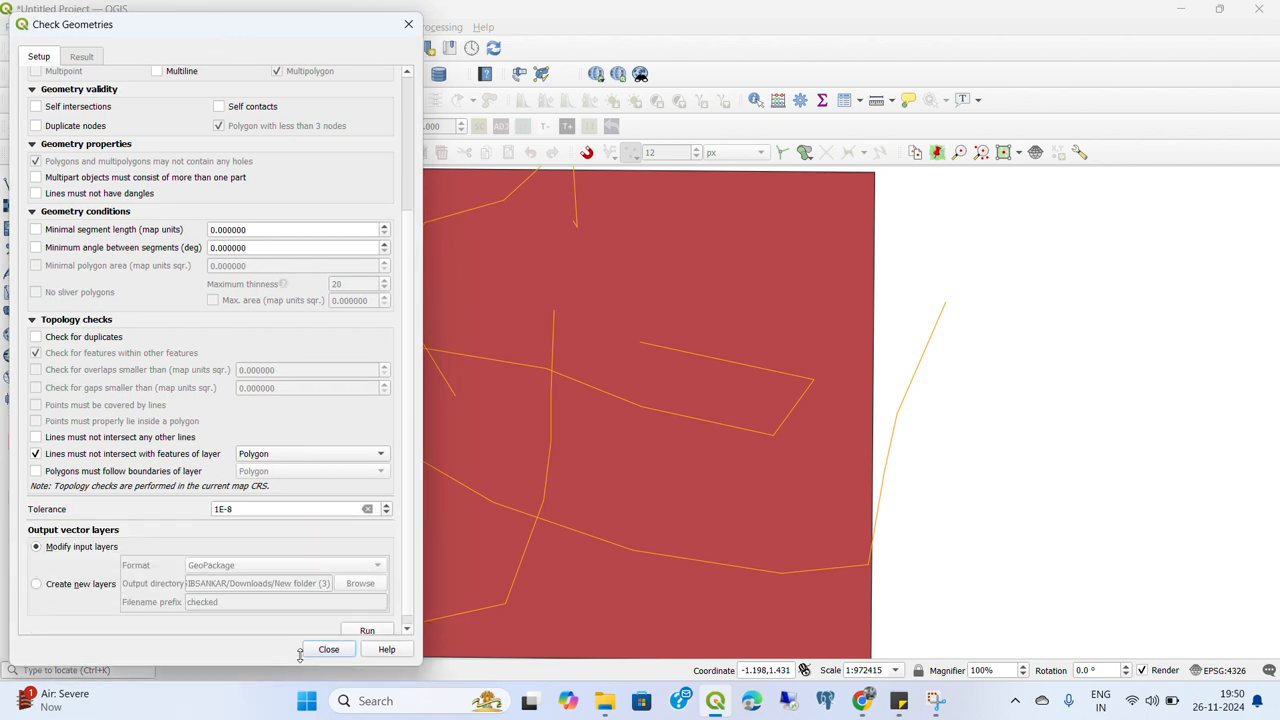
- Choose only the Line layer as input for the geometry check, with Line as an allowed geometry type
{"action": "scroll", "coordinate": [286, 331], "scroll_direction": "up", "scroll_amount": 5}
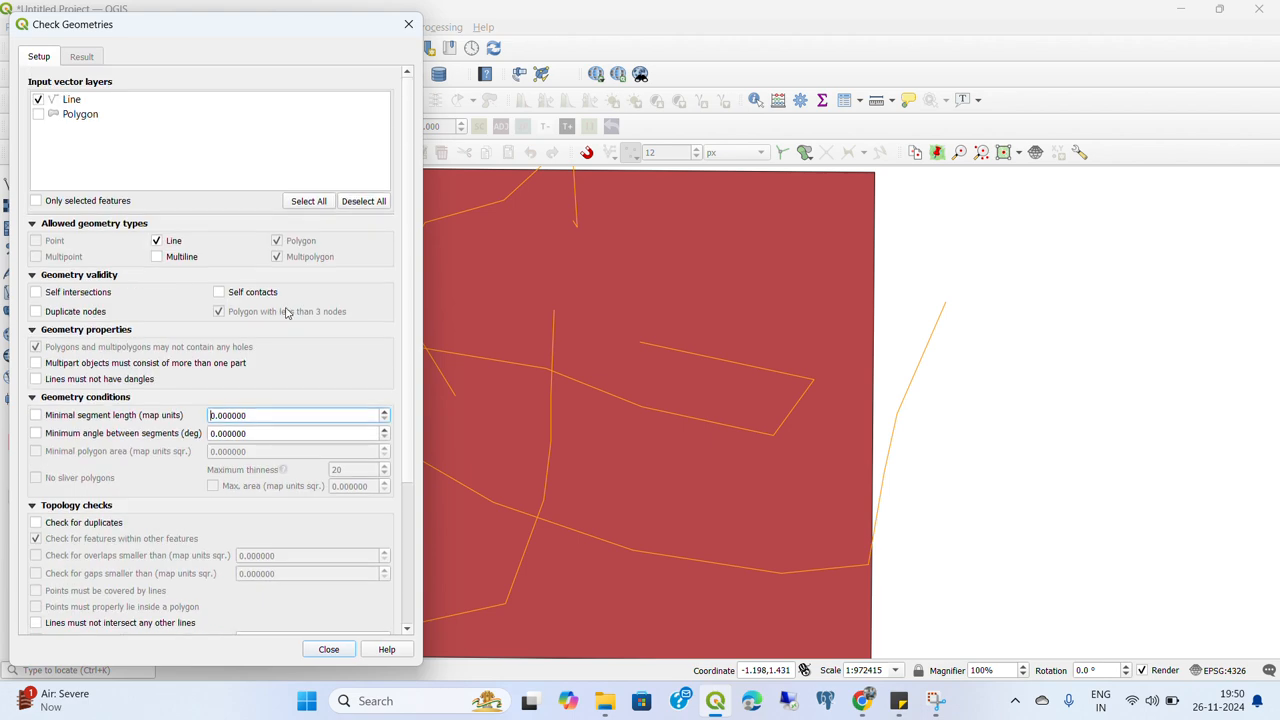
{"action": "left_click", "coordinate": [38, 100]}
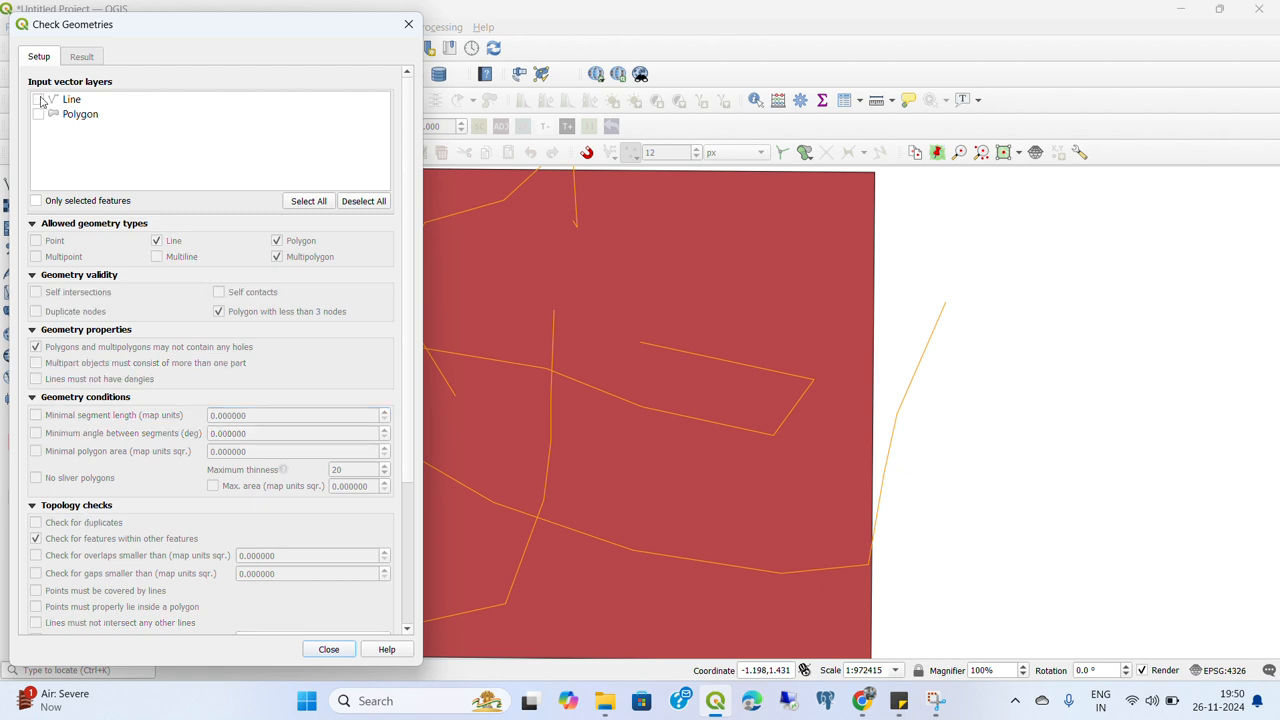
{"action": "left_click", "coordinate": [38, 100]}
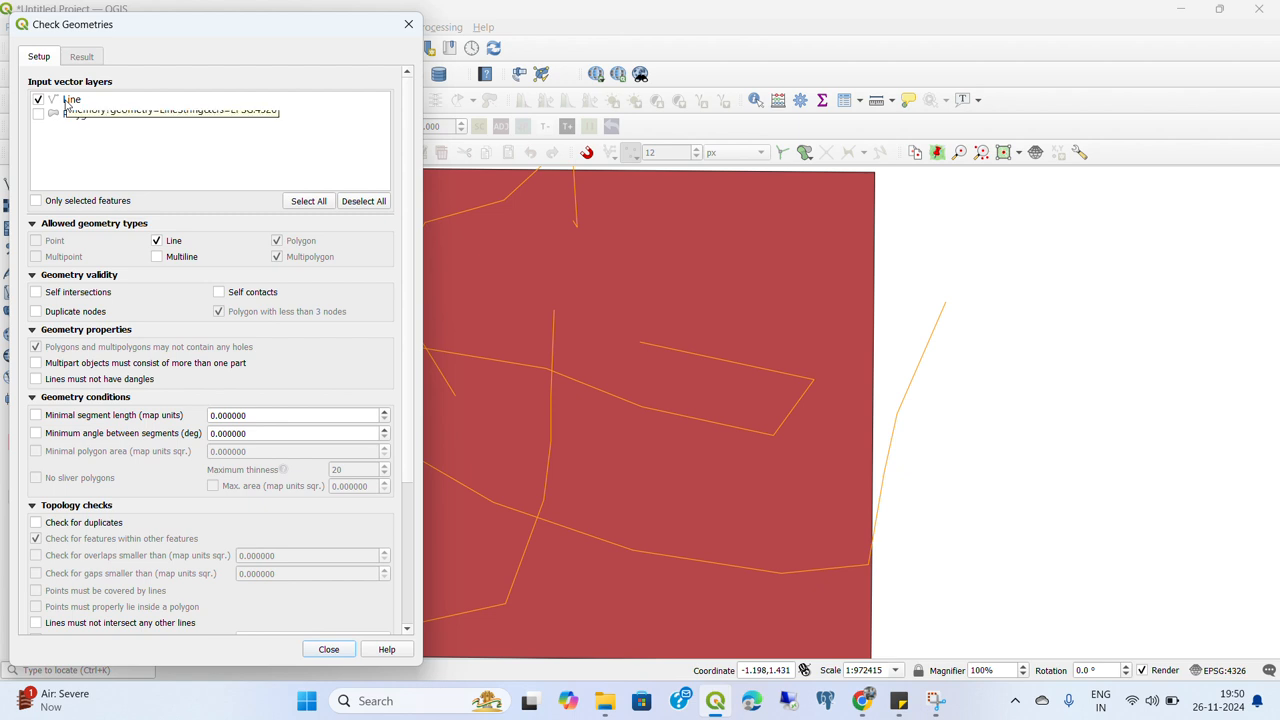
{"action": "left_click", "coordinate": [66, 100]}
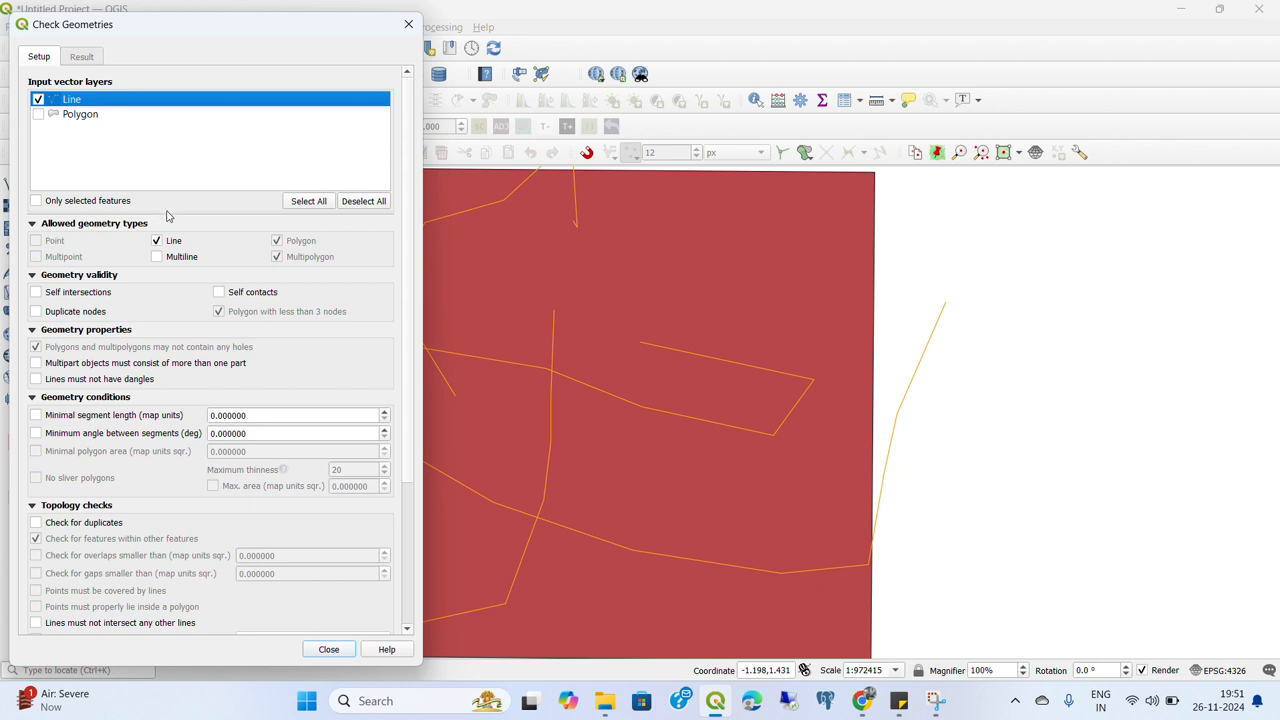
{"action": "left_click", "coordinate": [157, 246]}
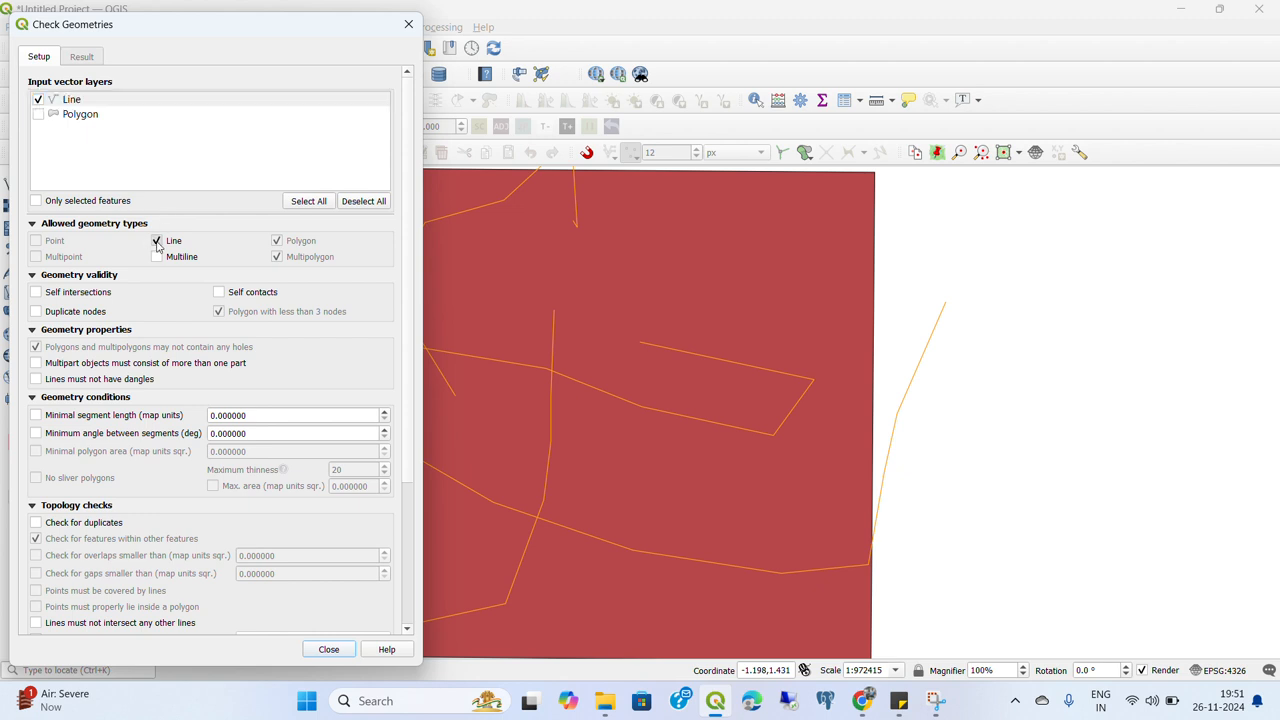
{"action": "left_click", "coordinate": [159, 247]}
- Enable the topology check that lines must not intersect with features of the Polygon layer, and run the check
{"action": "scroll", "coordinate": [177, 291], "scroll_direction": "down", "scroll_amount": 4}
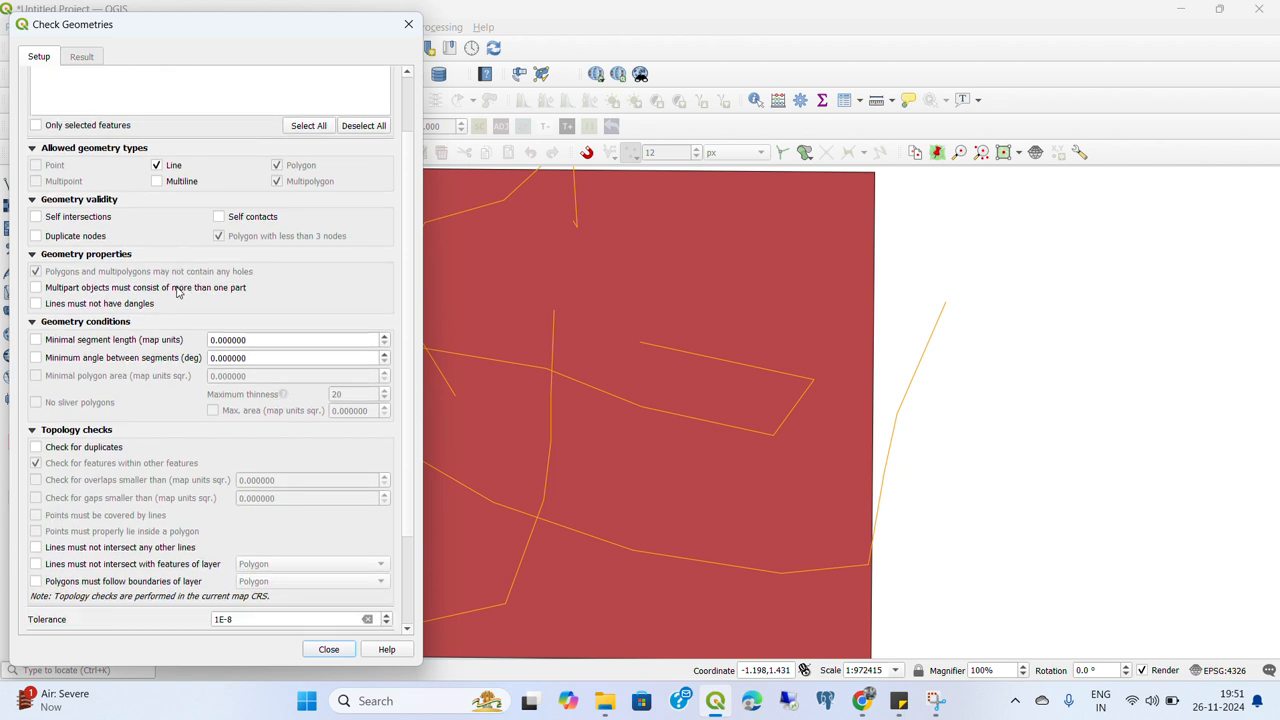
{"action": "scroll", "coordinate": [143, 228], "scroll_direction": "down", "scroll_amount": 3}
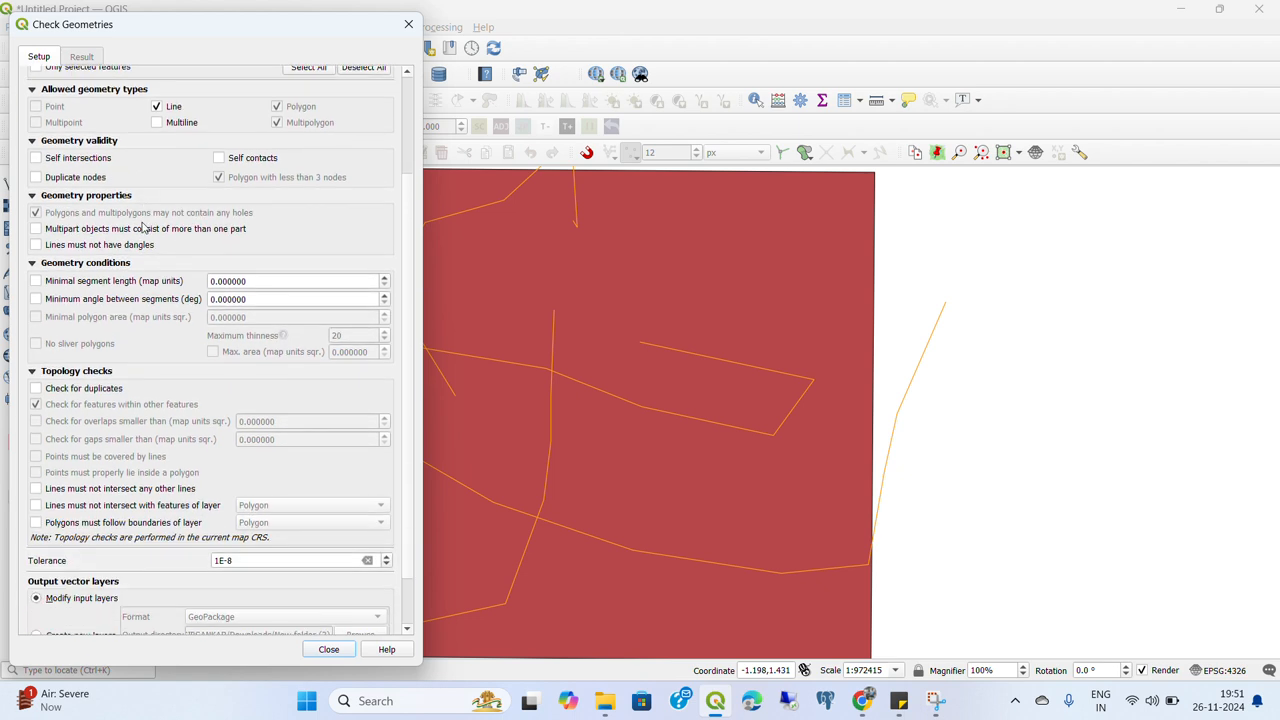
{"action": "scroll", "coordinate": [143, 228], "scroll_direction": "down", "scroll_amount": 1}
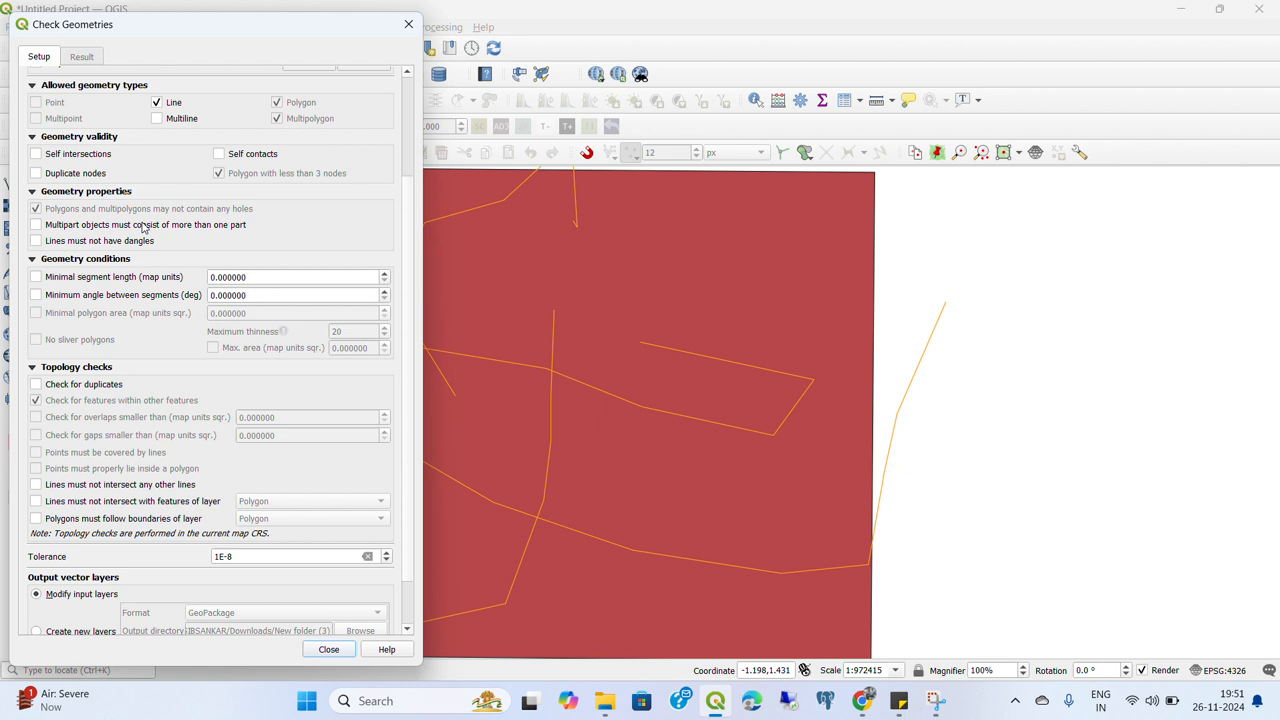
{"action": "scroll", "coordinate": [143, 228], "scroll_direction": "down", "scroll_amount": 1}
{"action": "scroll", "coordinate": [143, 228], "scroll_direction": "down", "scroll_amount": 3}
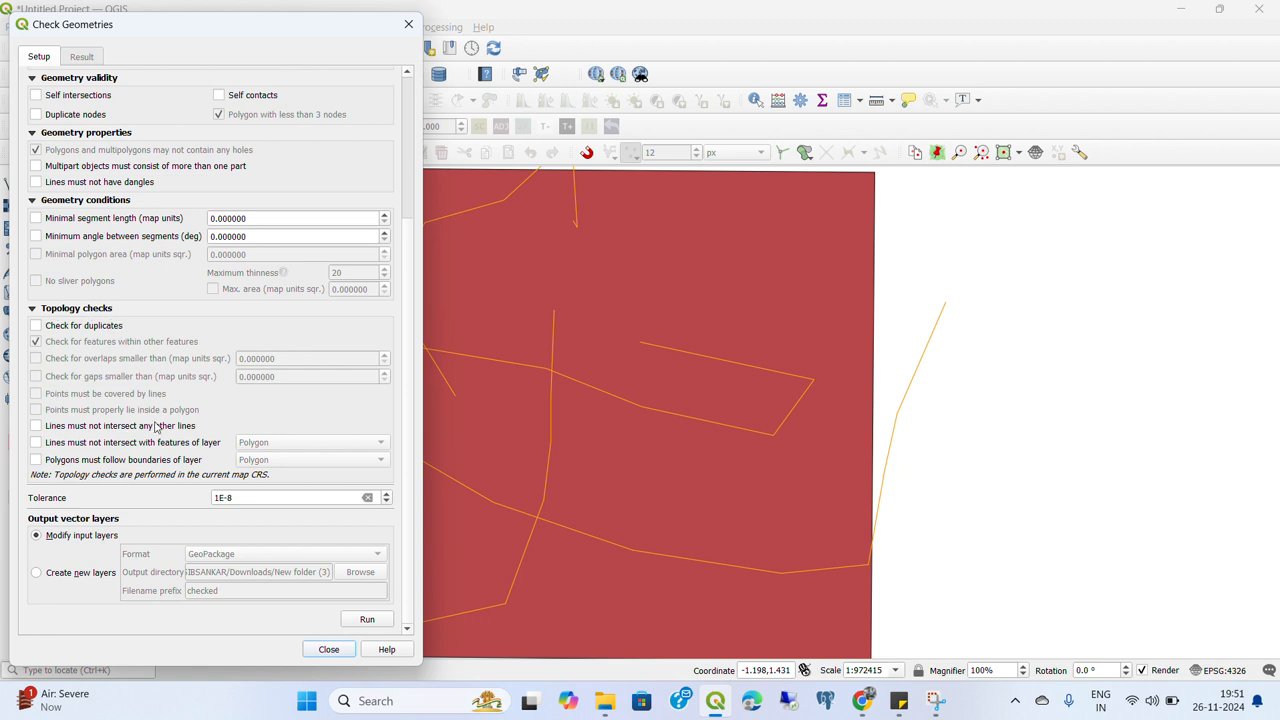
{"action": "left_click", "coordinate": [37, 443]}
{"action": "left_click", "coordinate": [267, 446]}
{"action": "left_click", "coordinate": [267, 445]}
{"action": "left_click", "coordinate": [272, 445]}
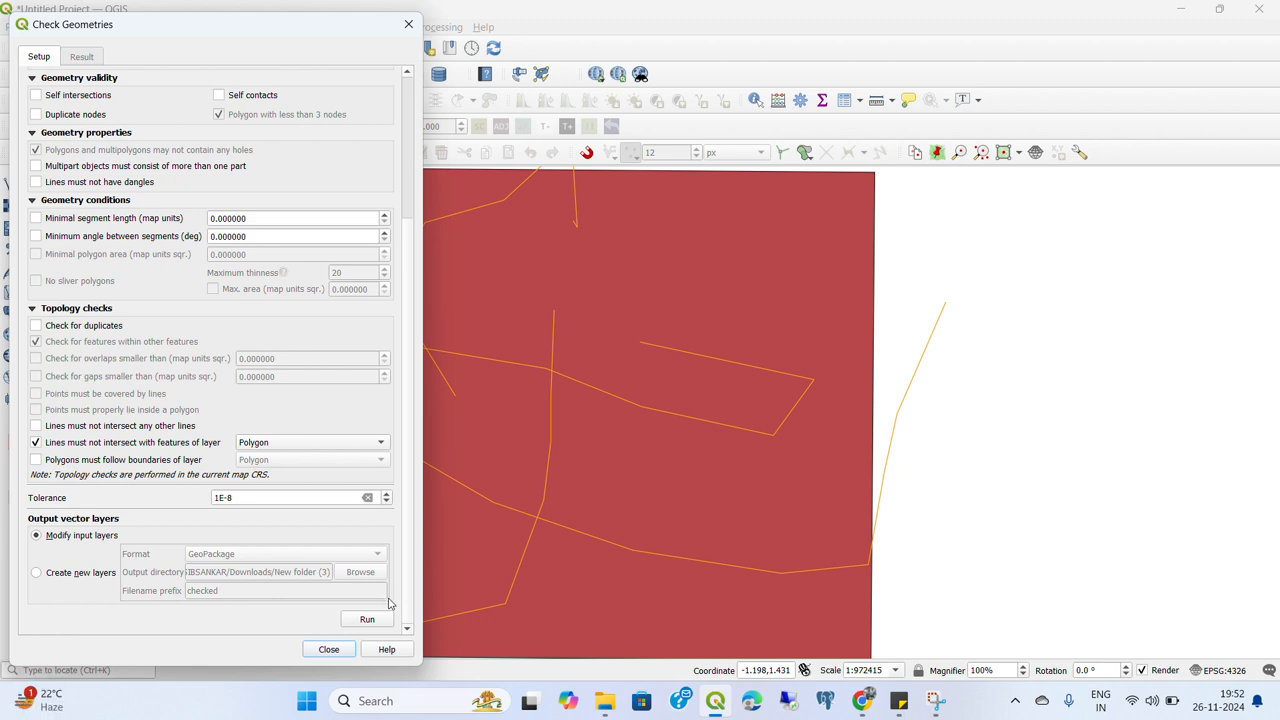
{"action": "left_click", "coordinate": [370, 618]}
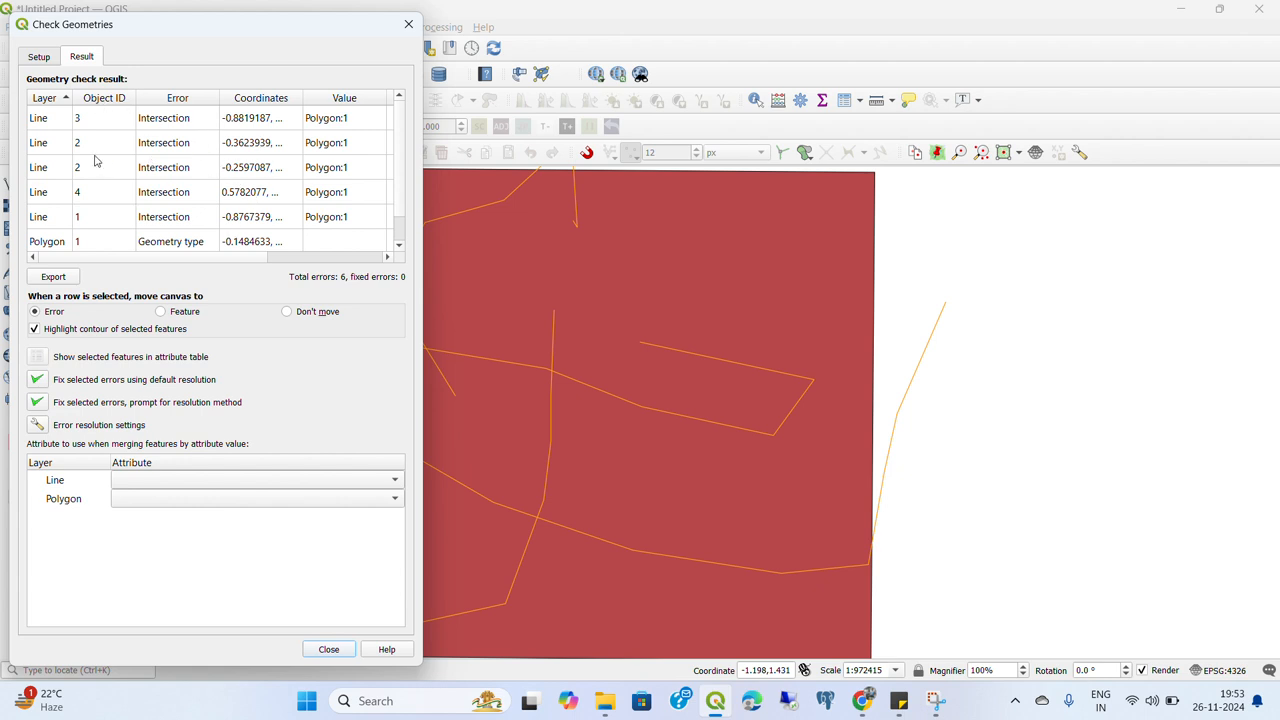
- Examine each line-polygon intersection error from the check results on the map
{"action": "scroll", "coordinate": [88, 208], "scroll_direction": "down", "scroll_amount": 1}
{"action": "scroll", "coordinate": [88, 208], "scroll_direction": "up", "scroll_amount": 1}
{"action": "left_click", "coordinate": [170, 124]}
{"action": "left_click", "coordinate": [170, 124]}
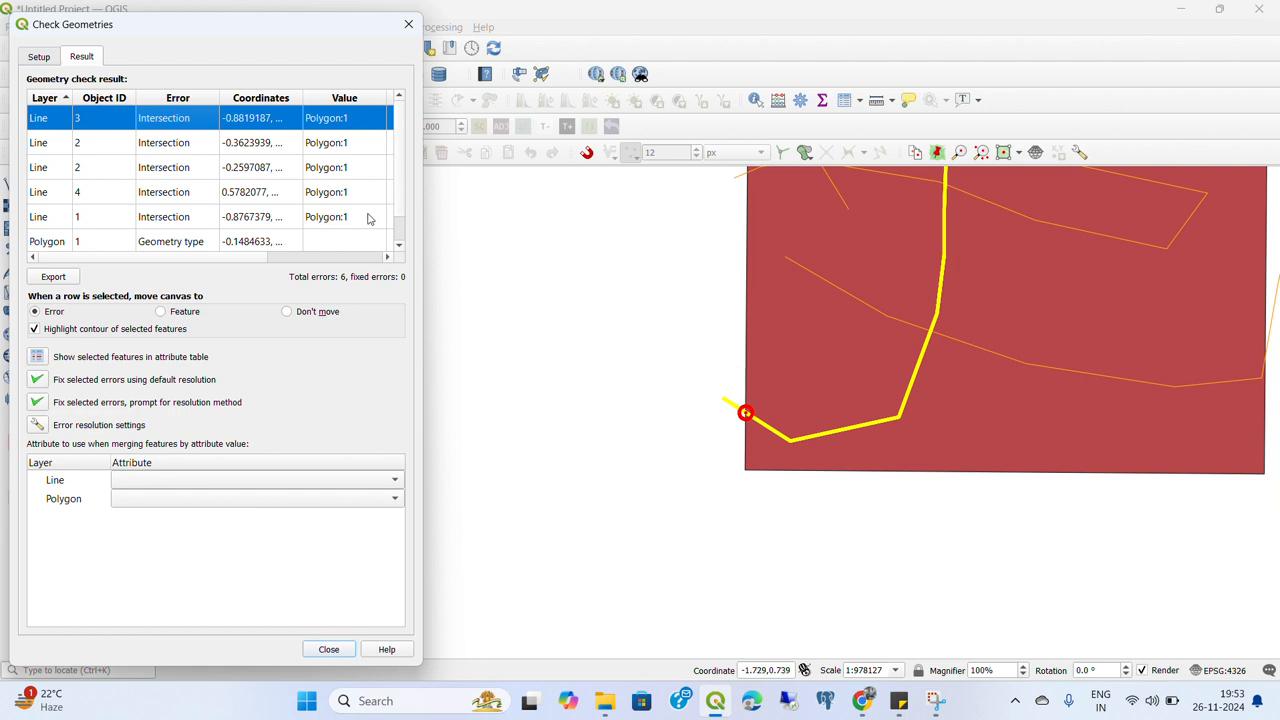
{"action": "left_click", "coordinate": [197, 148]}
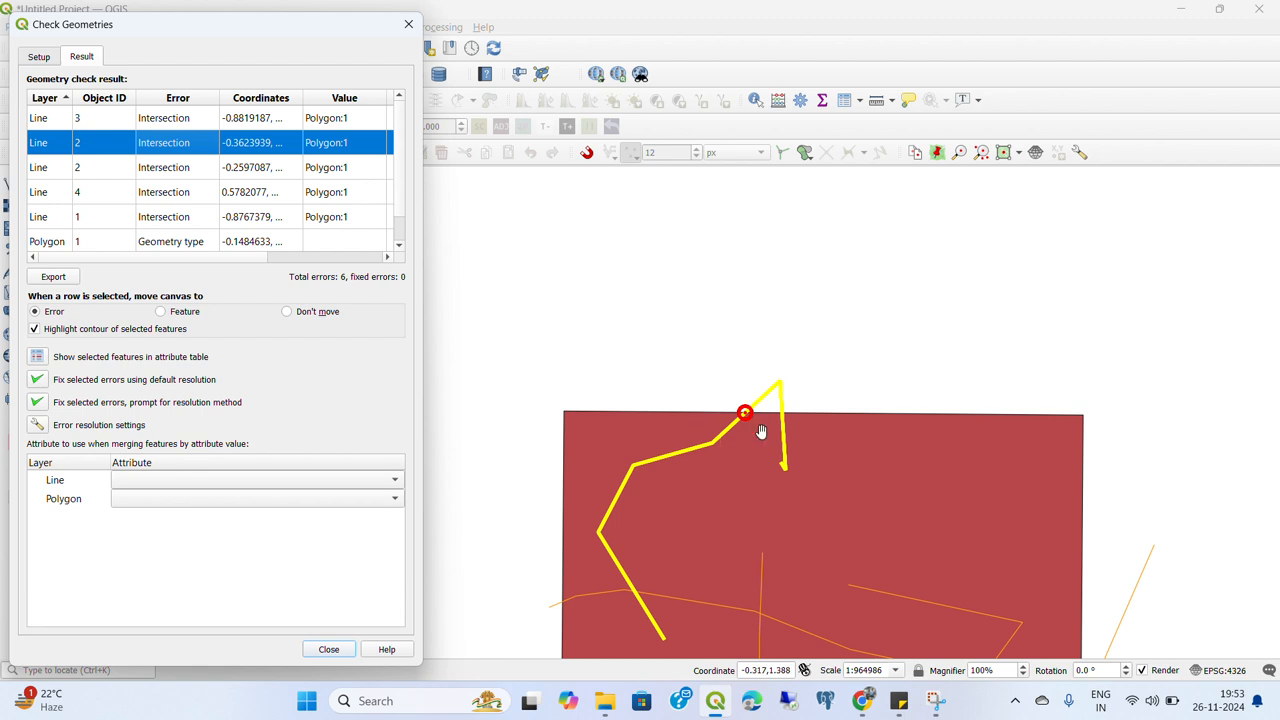
{"action": "left_click", "coordinate": [197, 173]}
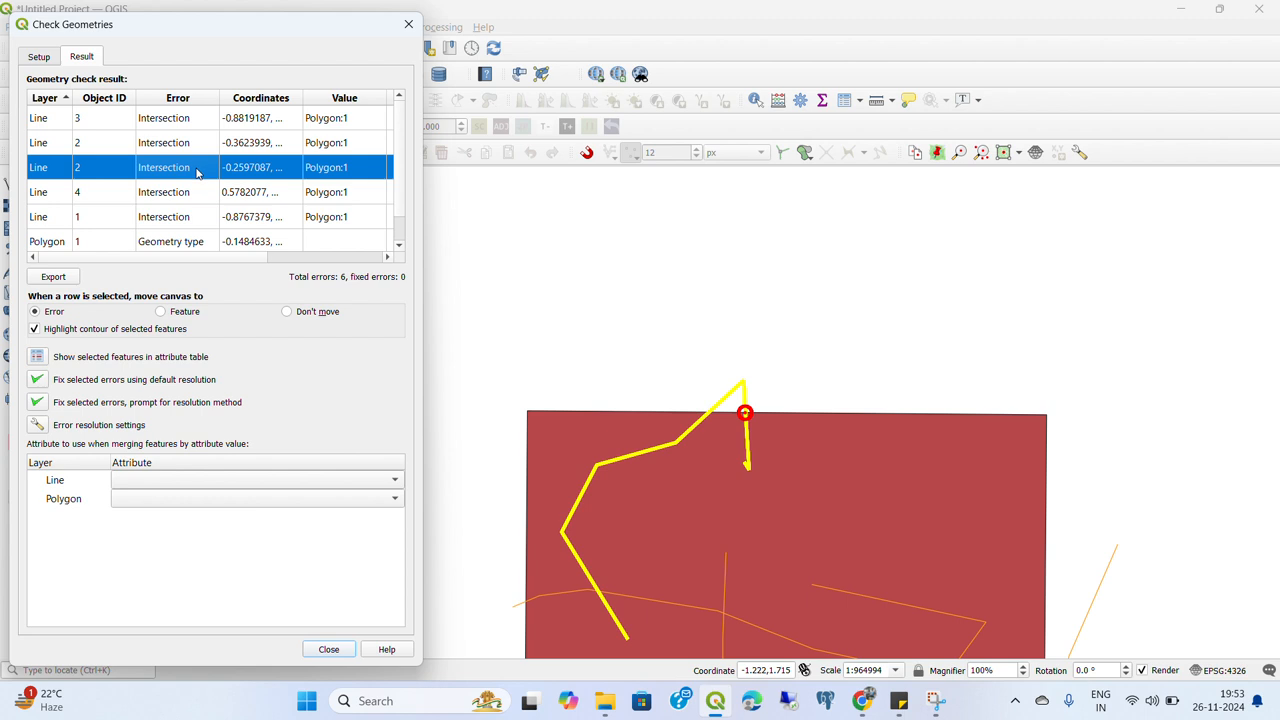
{"action": "left_click", "coordinate": [190, 194]}
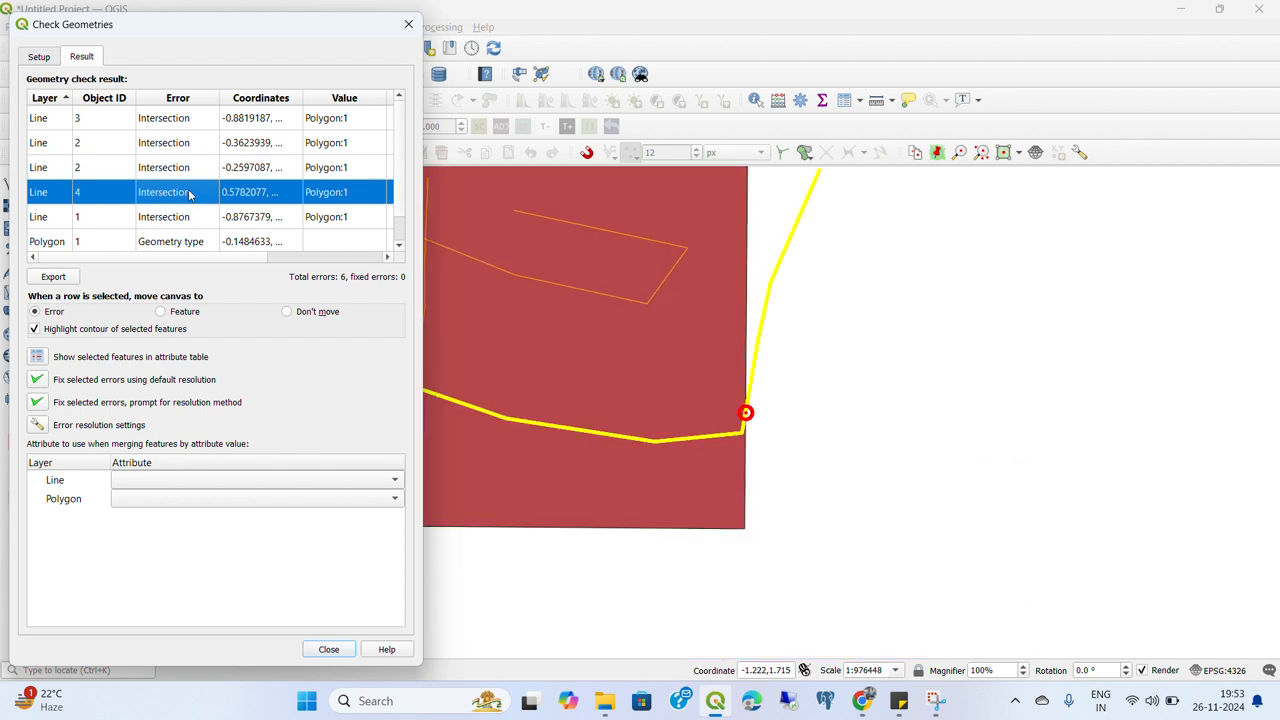
{"action": "left_click", "coordinate": [193, 219]}
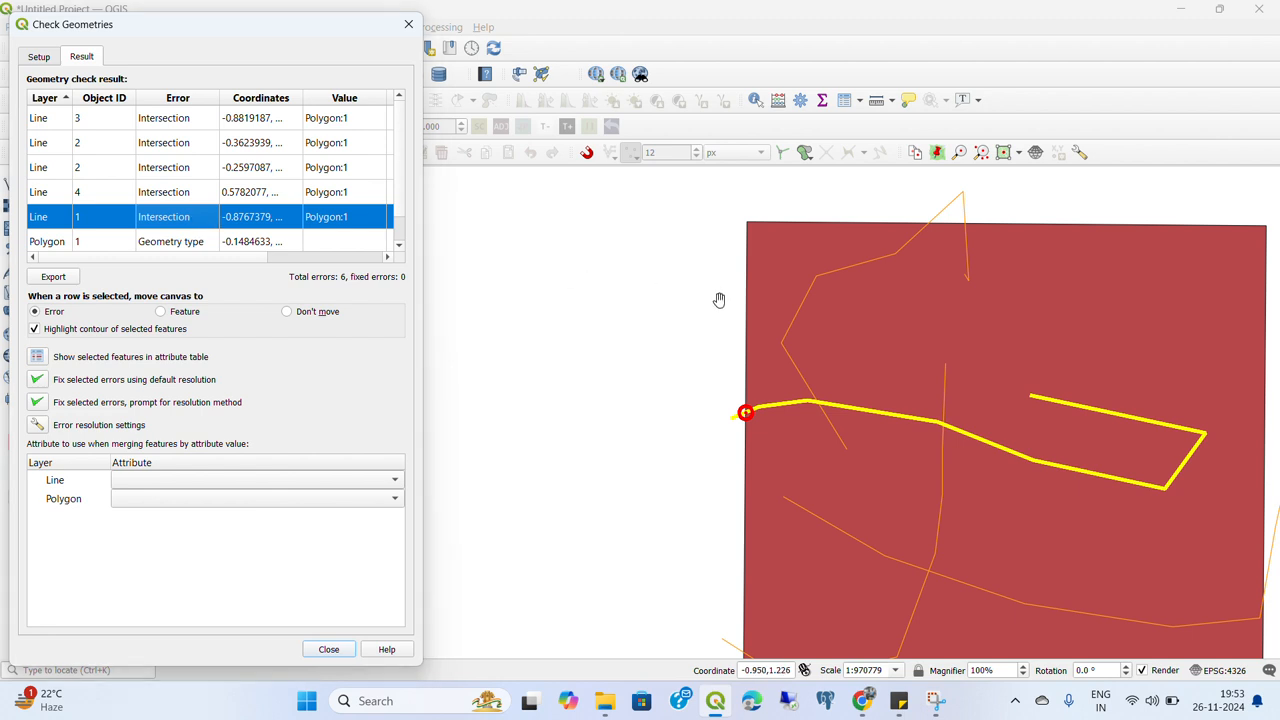
{"action": "left_click_drag", "start_coordinate": [719, 300], "coordinate": [545, 252]}
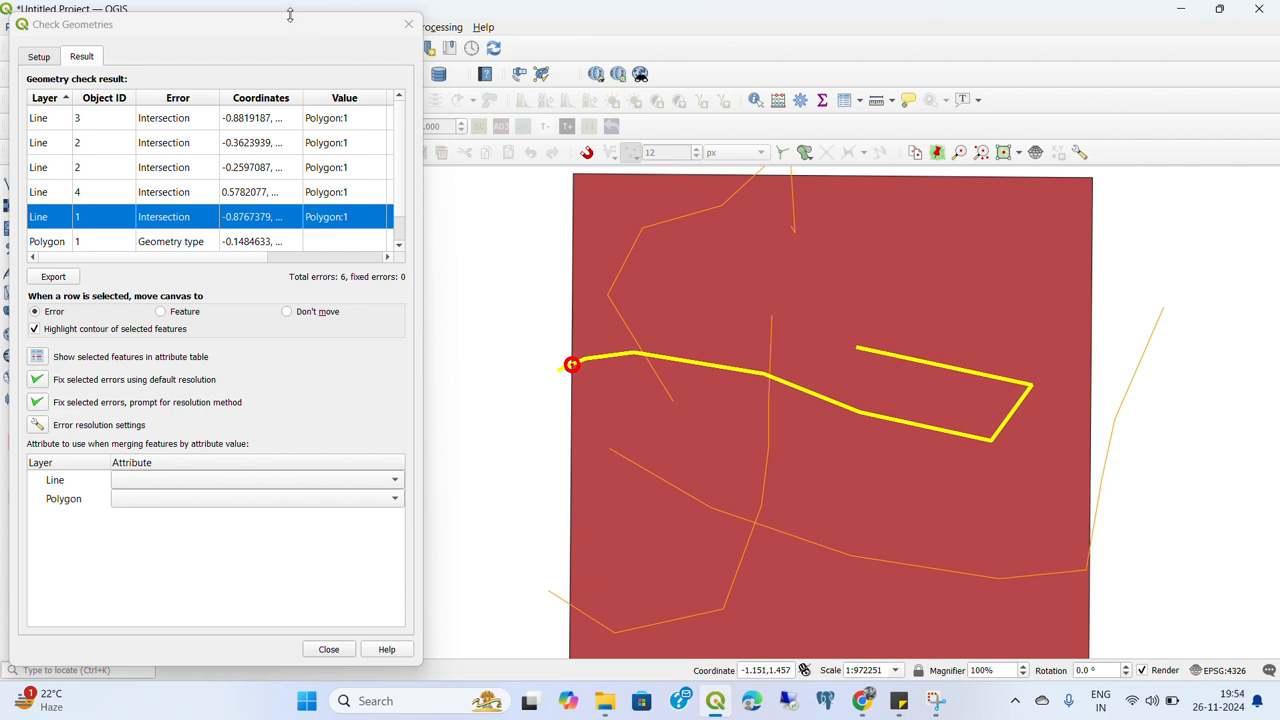
{"action": "left_click_drag", "start_coordinate": [290, 13], "coordinate": [292, 73]}
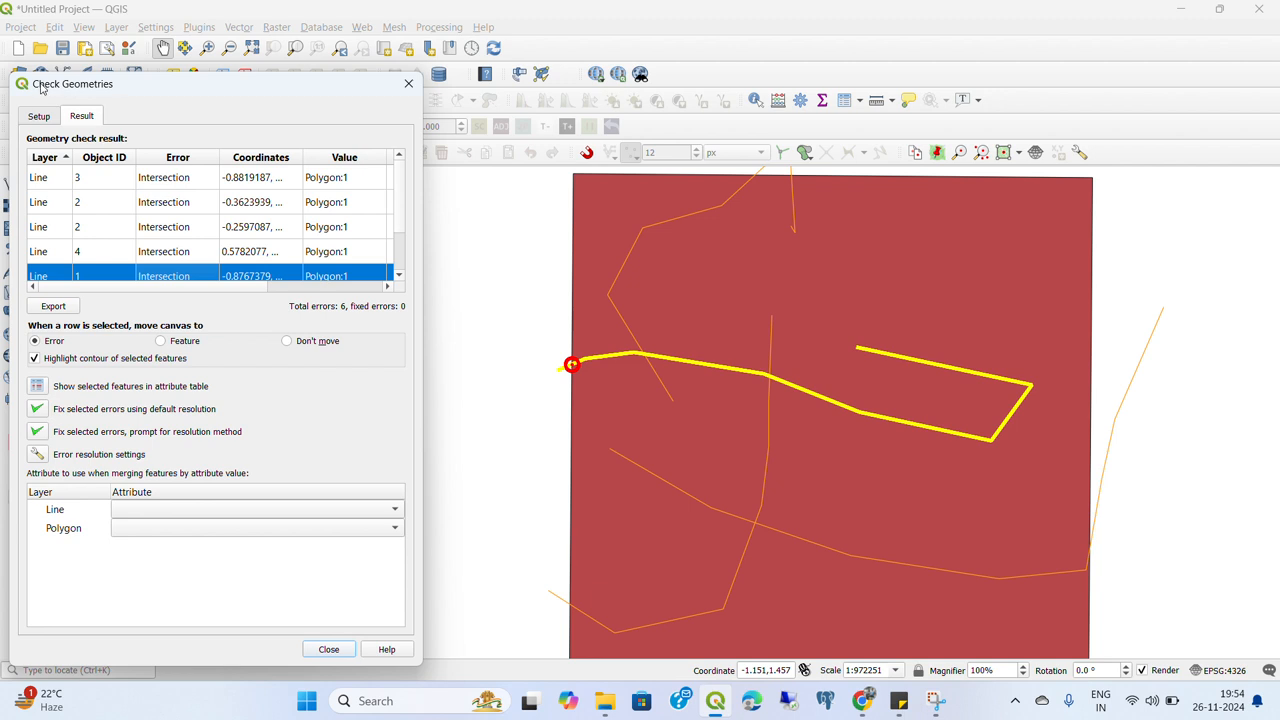
{"action": "left_click_drag", "start_coordinate": [40, 88], "coordinate": [93, 86]}
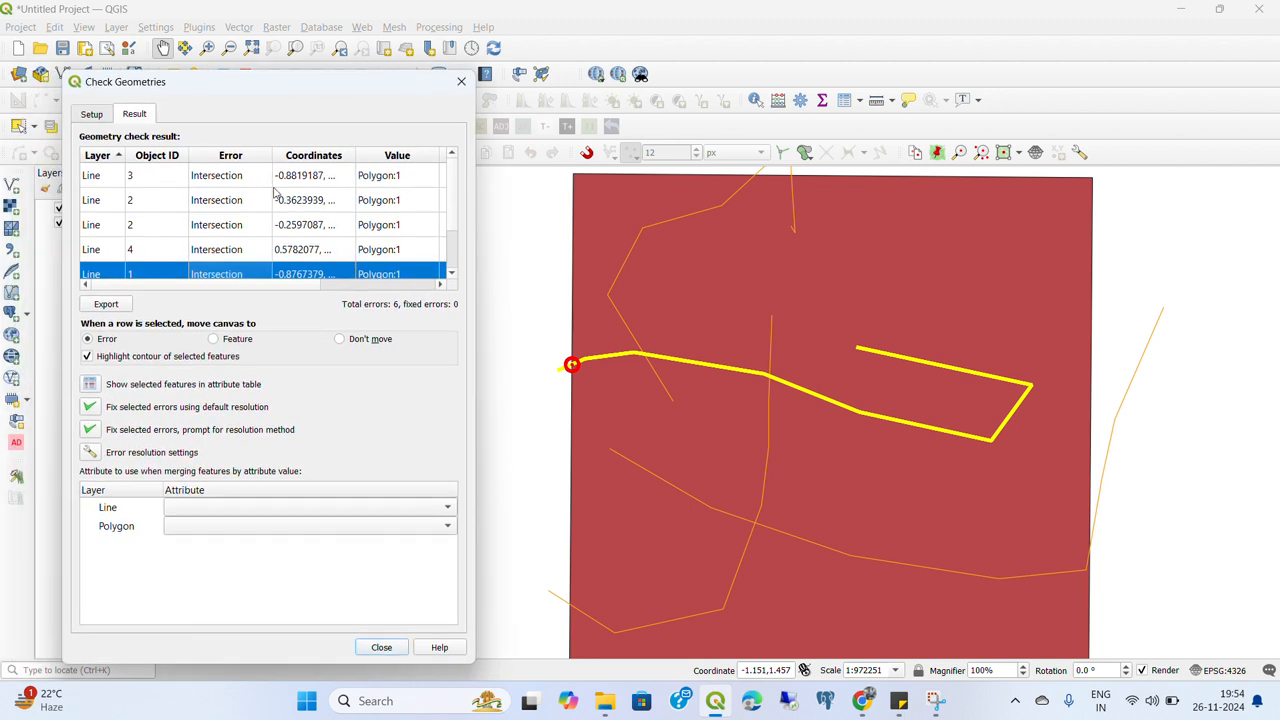